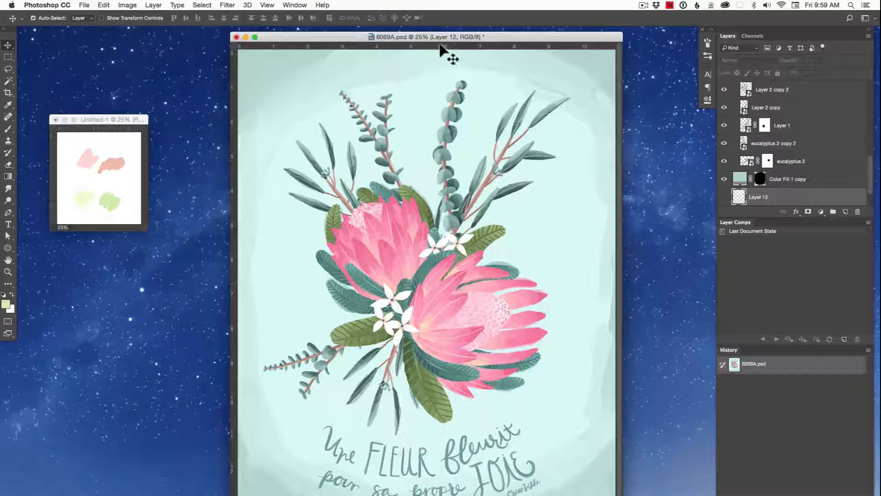
Step: Fit the floral illustration in the view and collapse the Group 1 layer group
drag(442, 36, 451, 37)
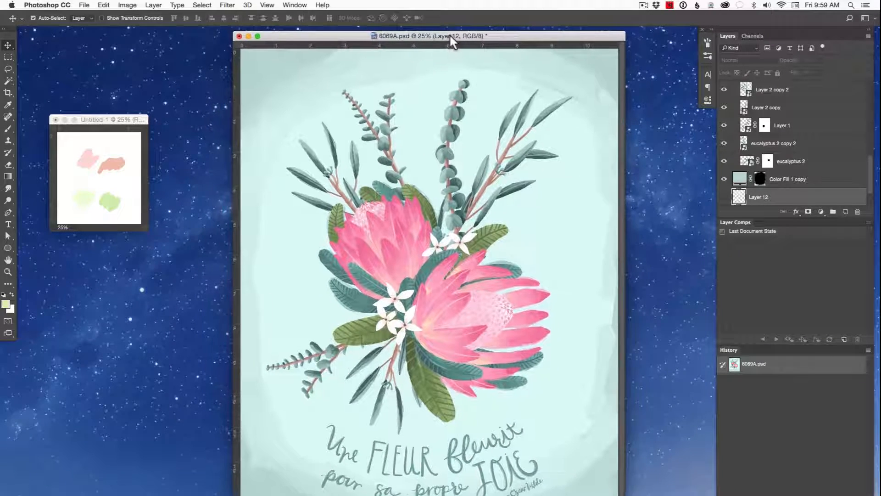
key(super+0)
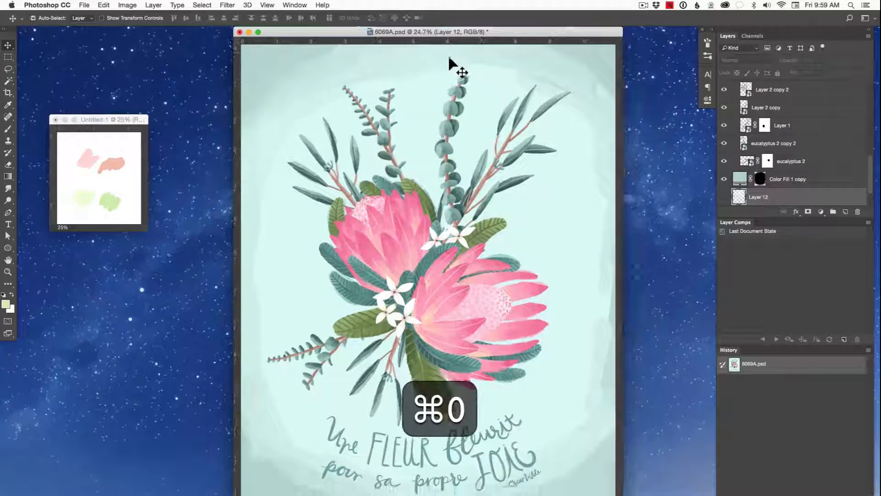
mouse_move(460, 31)
mouse_down()
mouse_move(442, 31)
mouse_move(453, 31)
mouse_up()
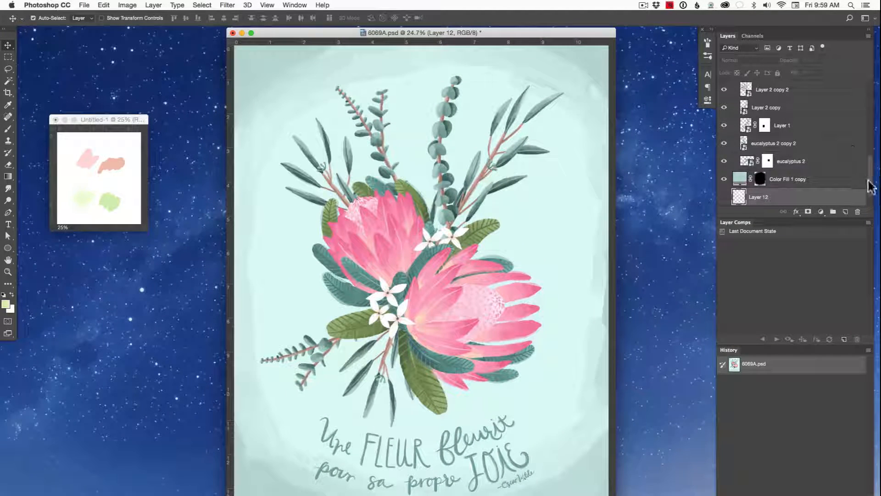
drag(870, 182, 873, 46)
click(733, 107)
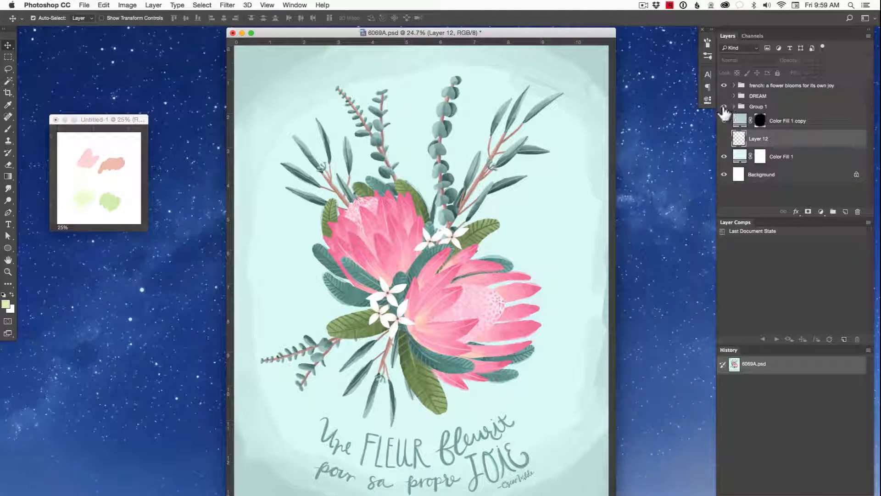
Step: Toggle Group 1, the French quote group, the DREAM group and Layer 12 to examine what each contributes to the artwork
click(724, 107)
click(724, 107)
click(724, 86)
click(724, 96)
click(723, 96)
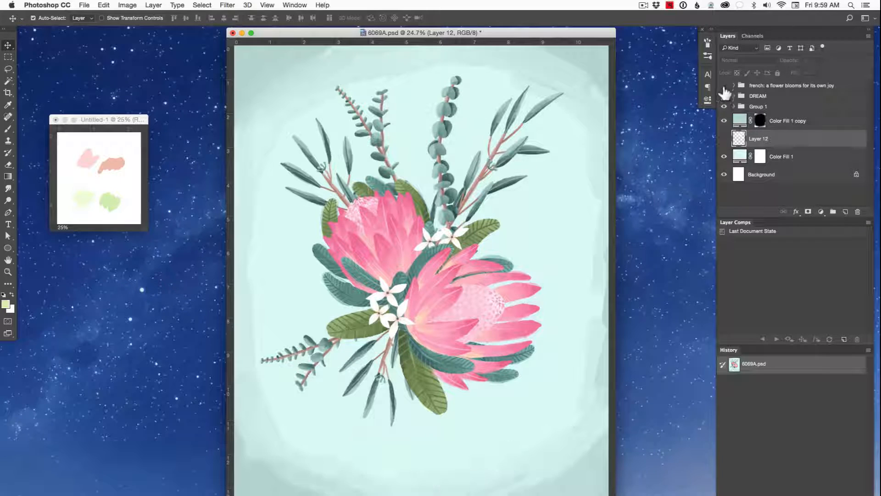
click(724, 85)
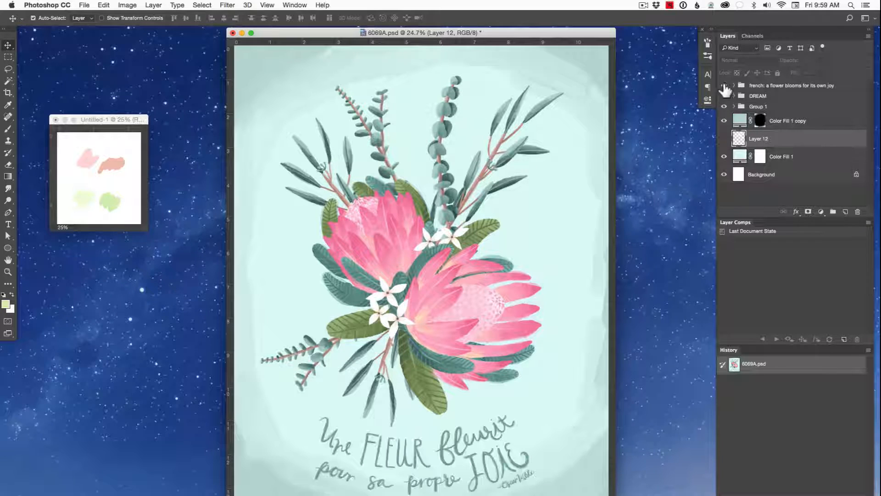
click(724, 138)
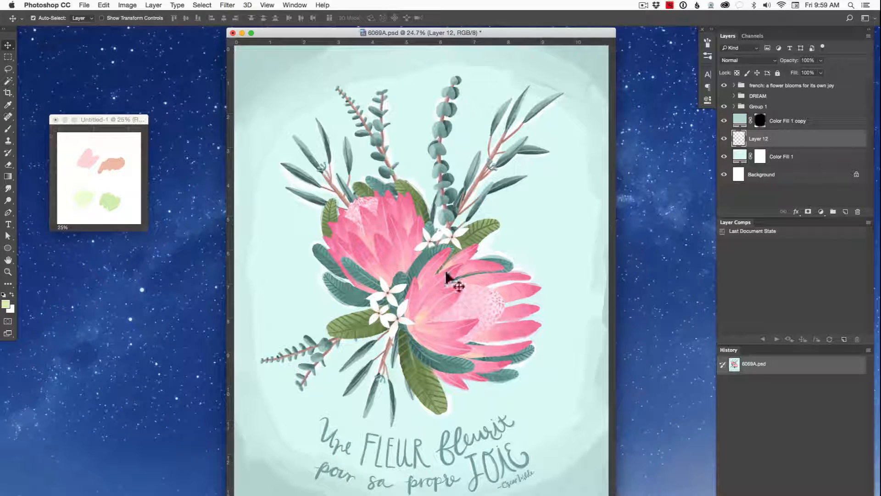
click(724, 138)
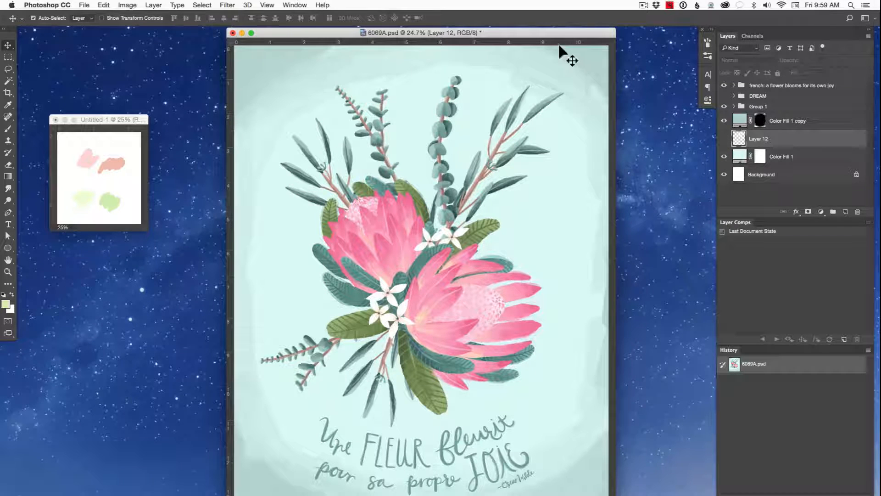
drag(578, 33, 592, 32)
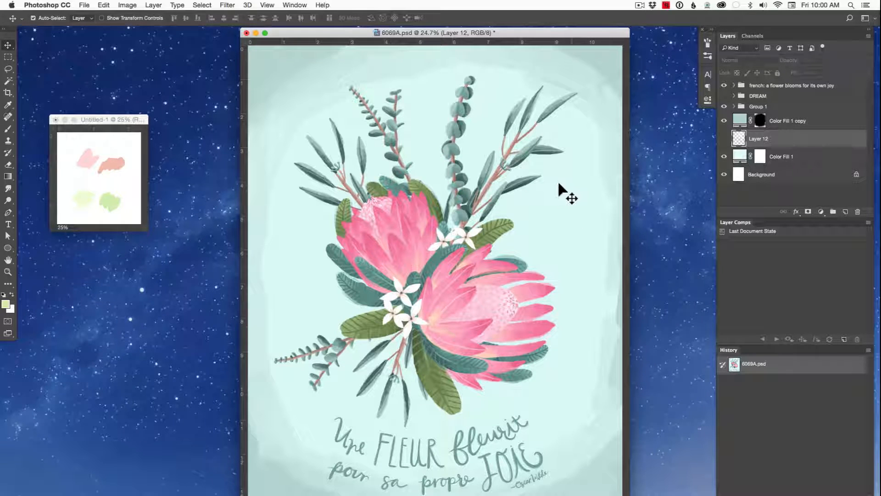
click(294, 5)
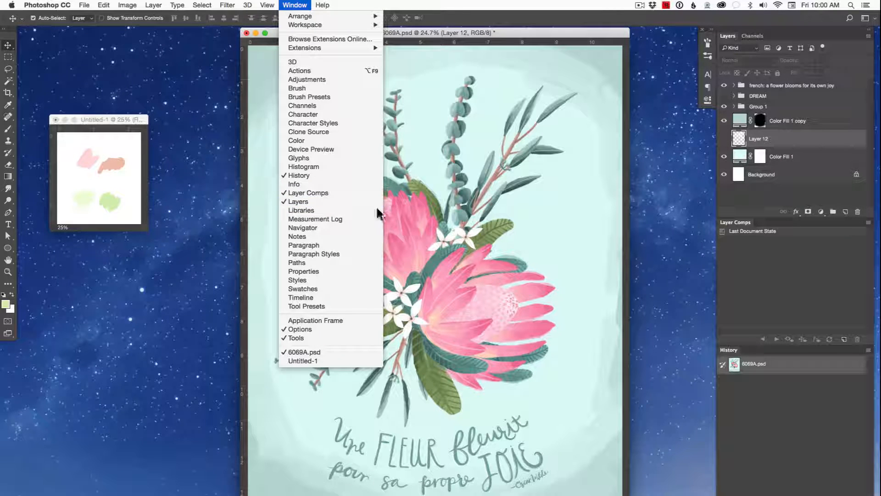
click(740, 235)
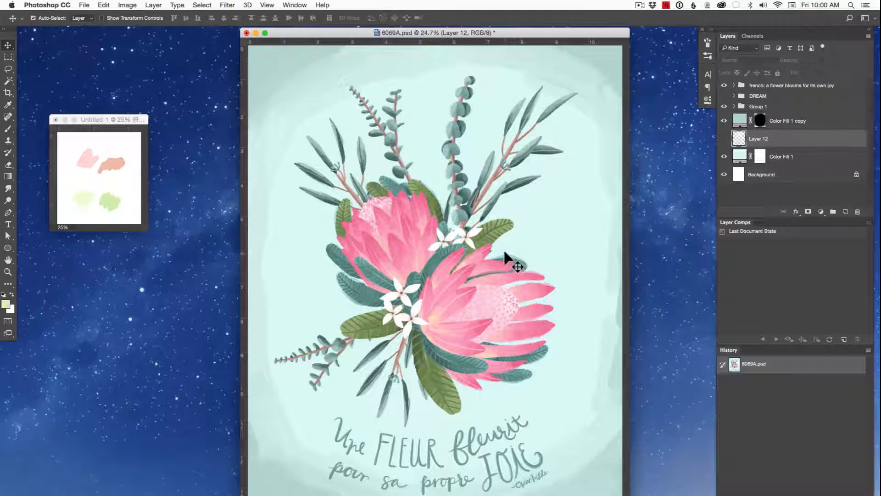
click(490, 172)
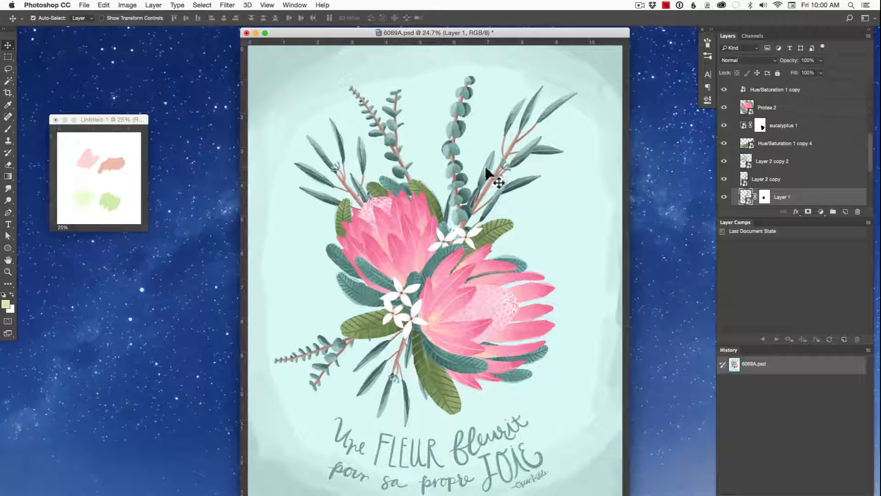
click(724, 197)
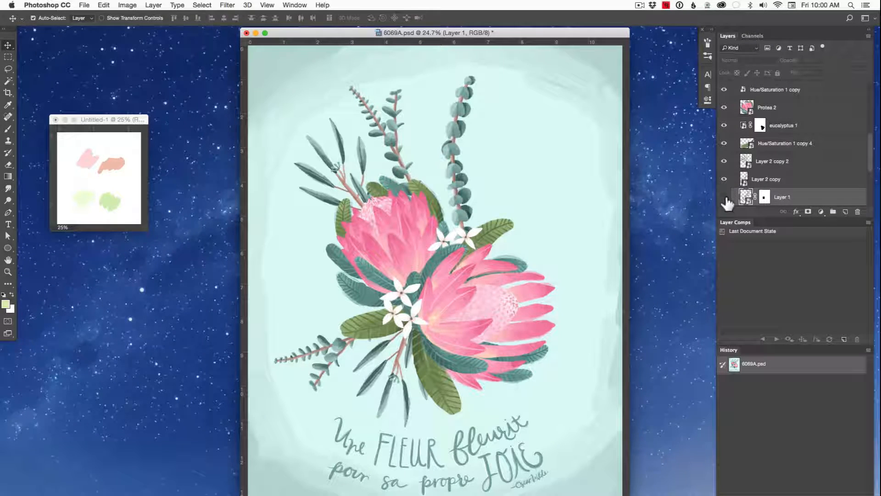
click(371, 164)
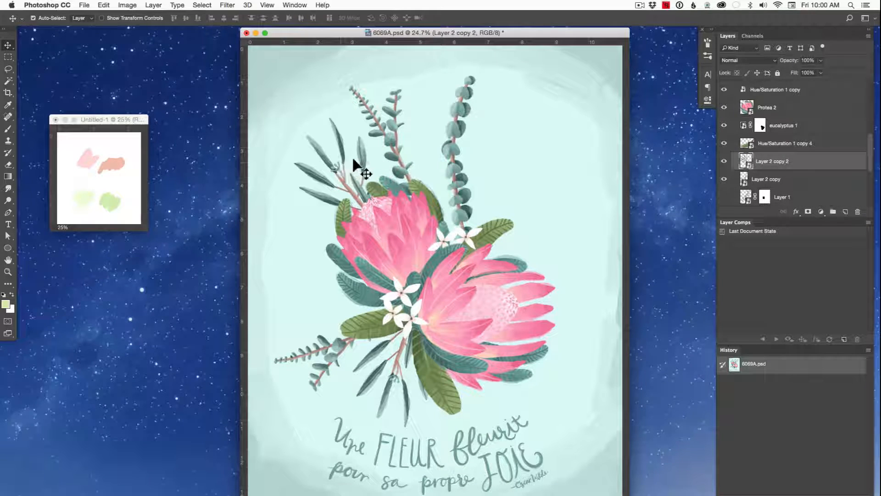
click(724, 197)
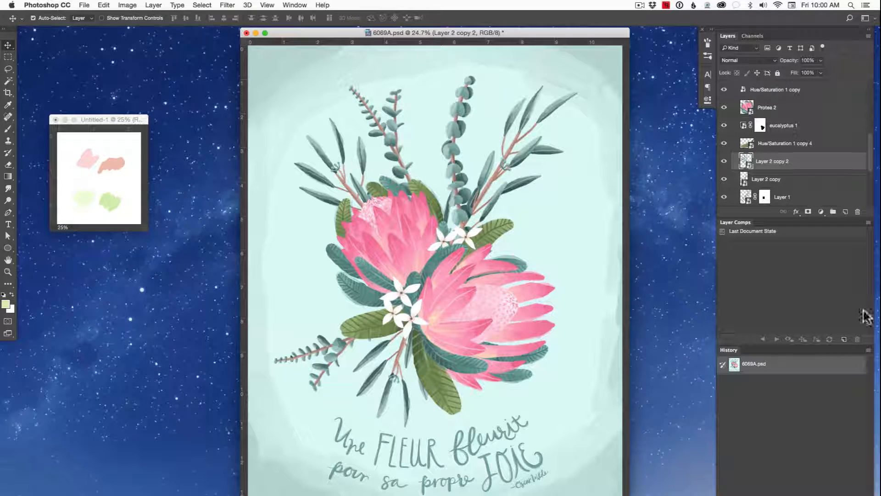
Step: Create a layer comp named Option 1 that stores visibility, position and appearance
click(843, 340)
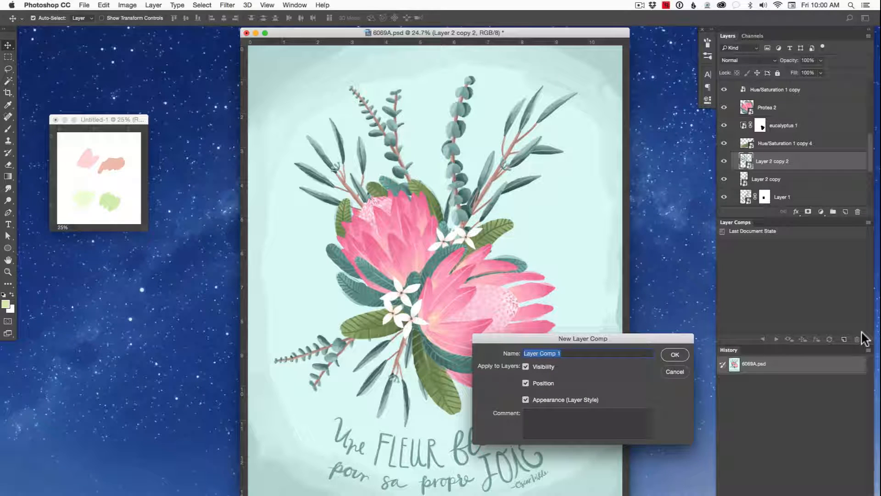
text(Option)
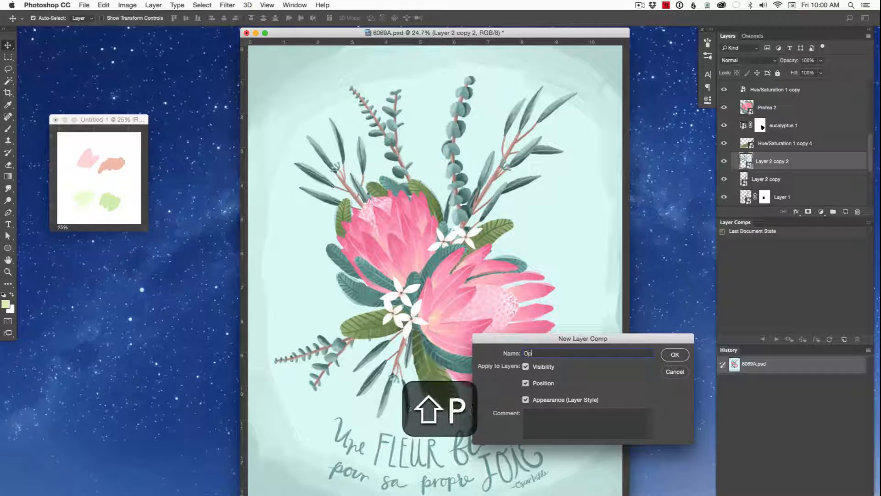
text( 1)
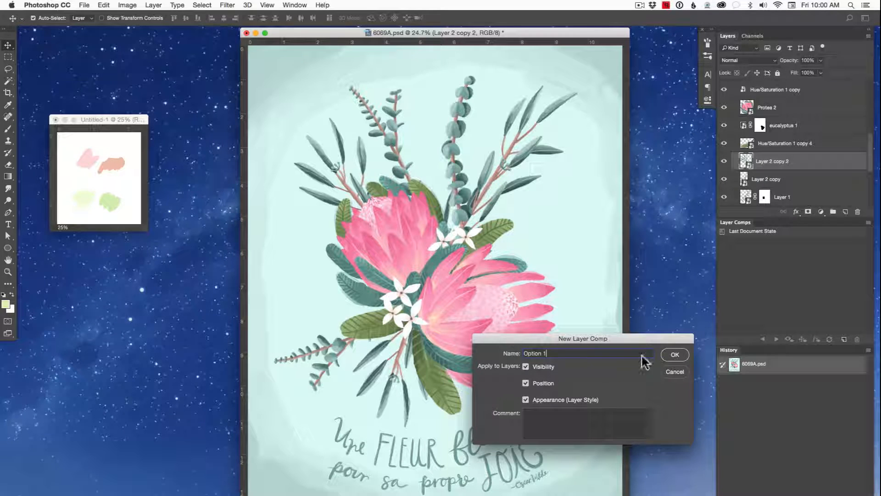
click(683, 353)
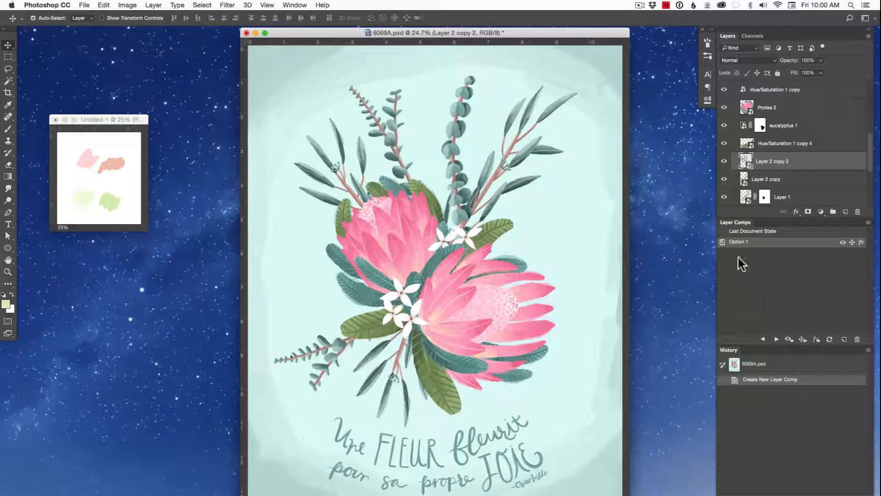
Step: Hide the three long-leaved sprigs on Layer 1, Layer 2 copy 2 and Layer 2 copy
click(564, 121)
click(724, 197)
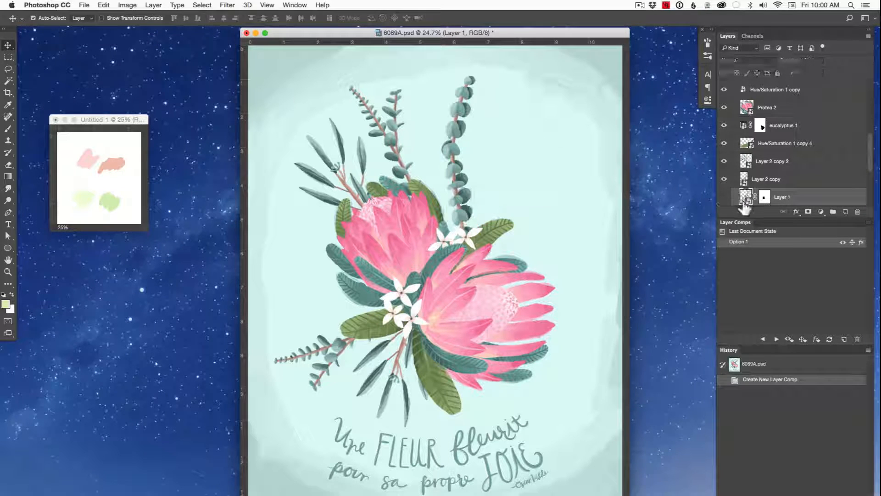
click(327, 156)
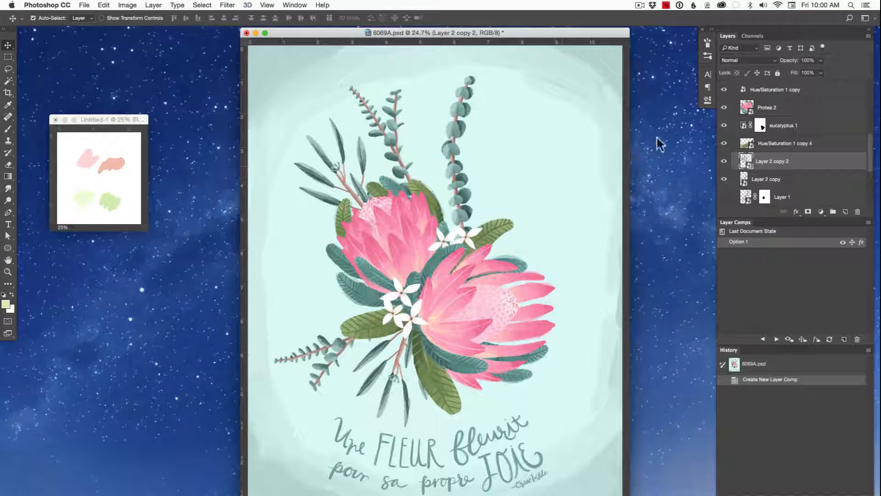
click(723, 161)
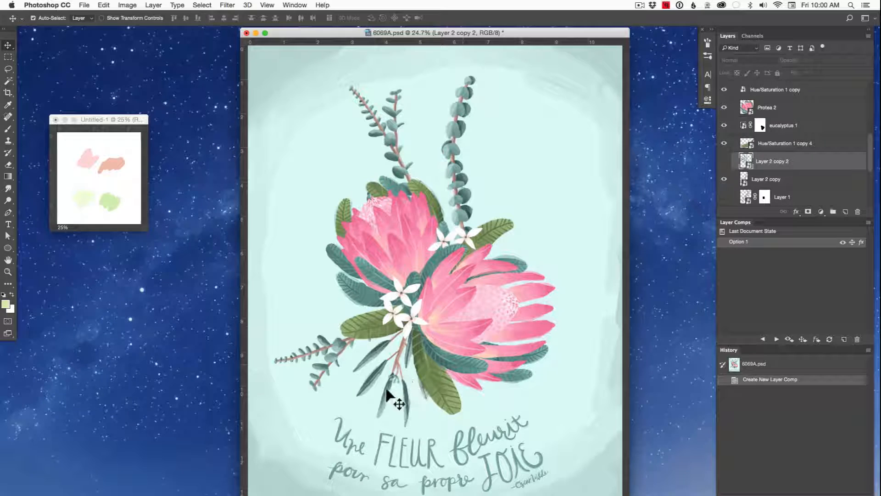
click(393, 399)
click(724, 179)
Step: Duplicate the tall single eucalyptus branch and rotate the copy to point down and left beneath the flowers
drag(463, 155, 496, 181)
key(super+t)
drag(459, 64, 648, 87)
drag(579, 65, 604, 473)
drag(564, 354, 419, 340)
key(Return)
Step: Duplicate the forked eucalyptus branch, then flip and rotate the copy into the gap at the bouquet's upper right
drag(395, 137, 530, 185)
key(alt+super+t)
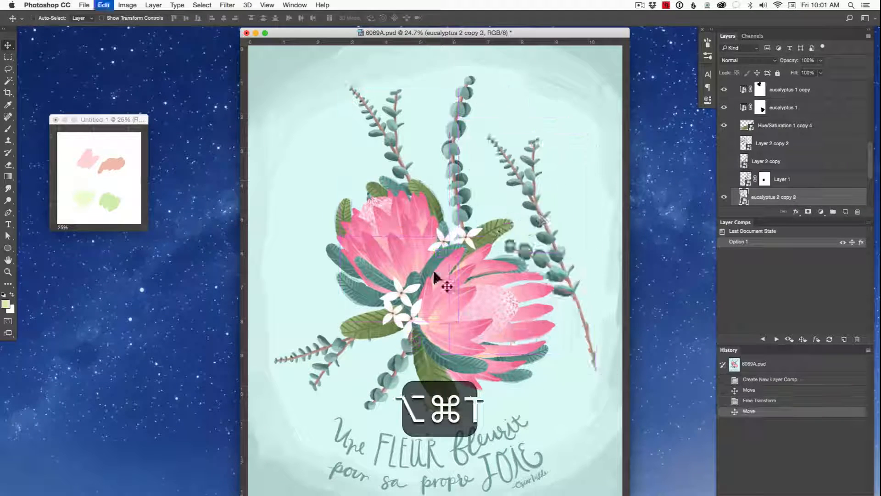
drag(546, 106, 679, 216)
drag(564, 220, 496, 188)
drag(603, 211, 598, 186)
key(Return)
Step: Duplicate the tall single eucalyptus branch and rotate the copy into the gap at the bouquet's upper left
drag(459, 216, 365, 190)
key(super+t)
drag(550, 302, 575, 216)
drag(431, 257, 443, 300)
key(Return)
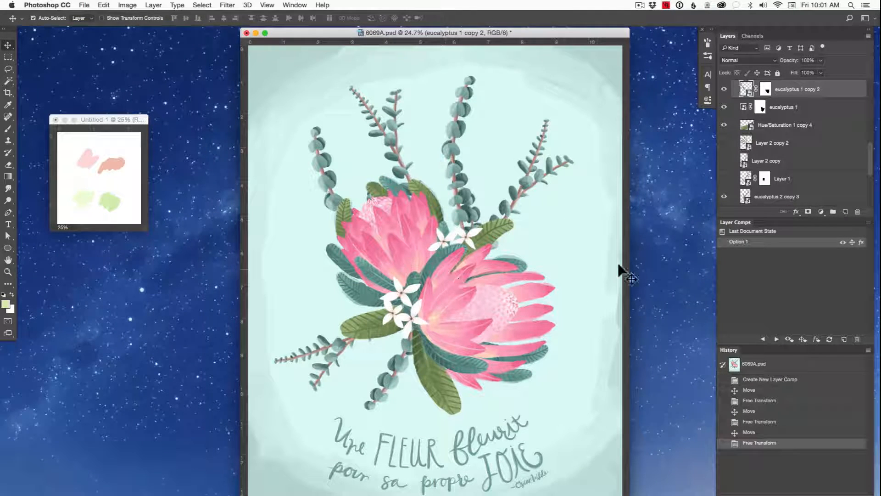
Step: Save the rearranged bouquet as a layer comp named option 2
click(844, 340)
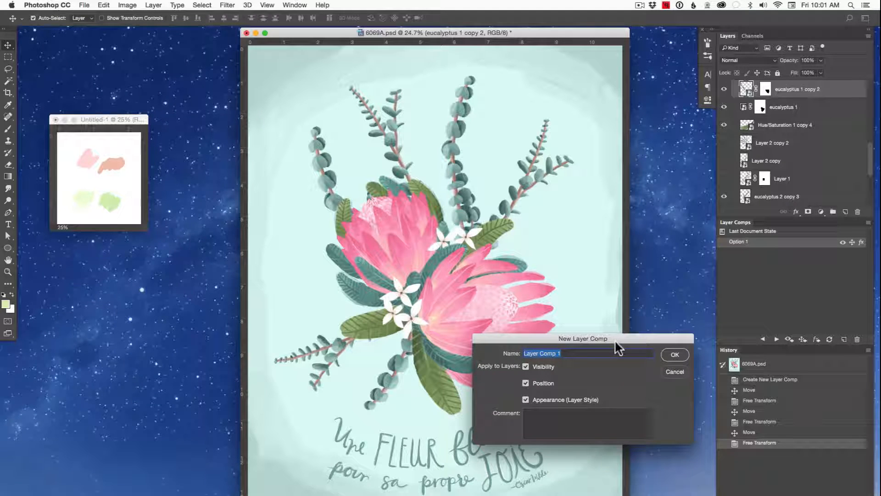
text(options)
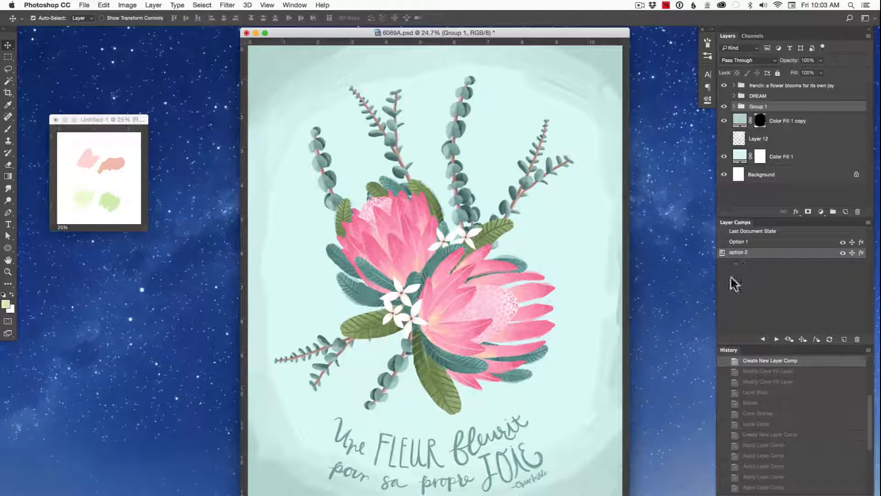
click(843, 340)
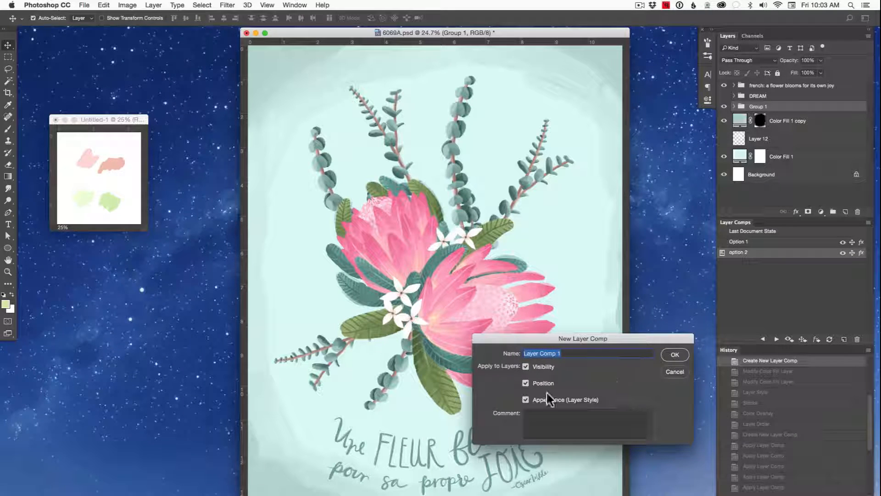
click(674, 371)
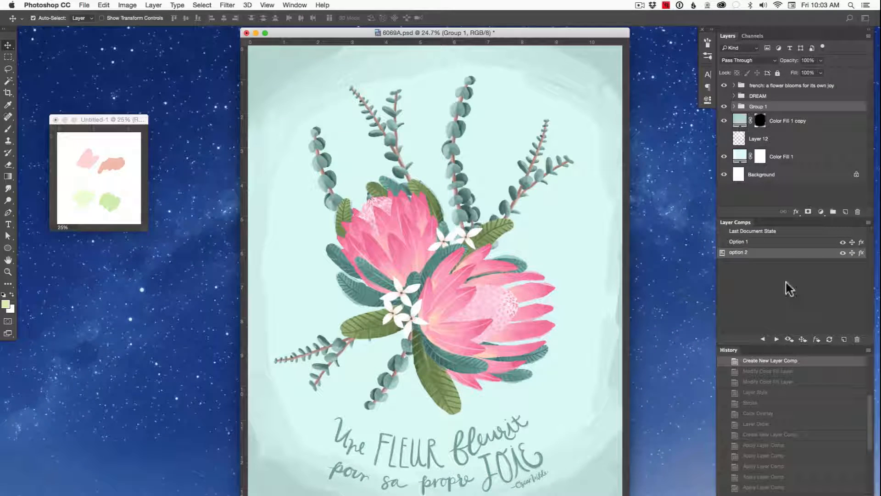
Step: Compare the Option 1 and option 2 layer comps on the artwork and look over the export commands for layer comps
click(722, 242)
click(722, 252)
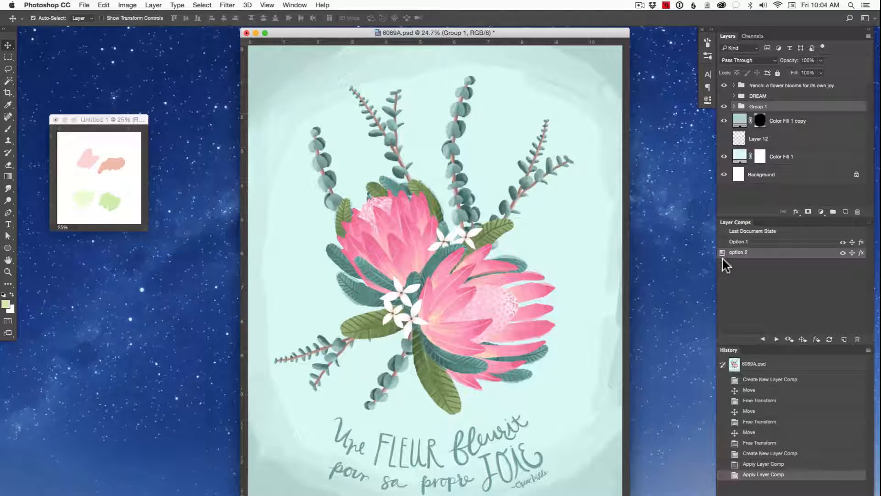
click(722, 242)
click(723, 252)
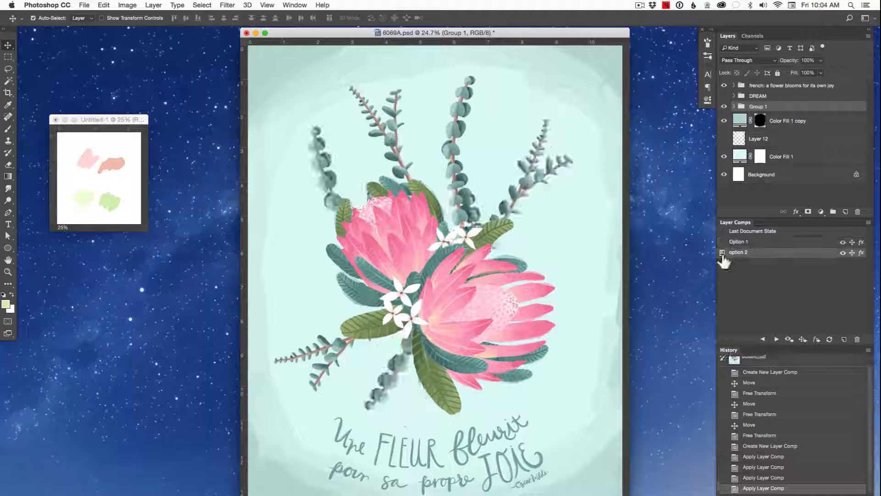
click(722, 243)
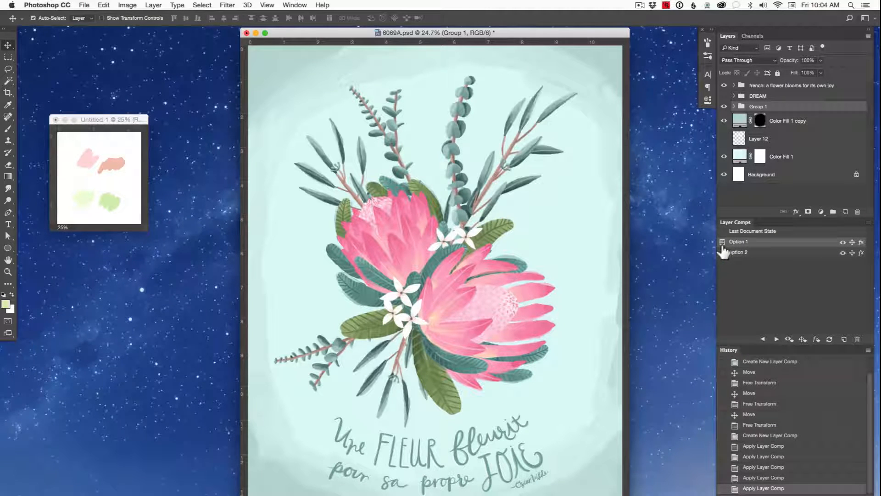
click(84, 5)
mouse_move(123, 131)
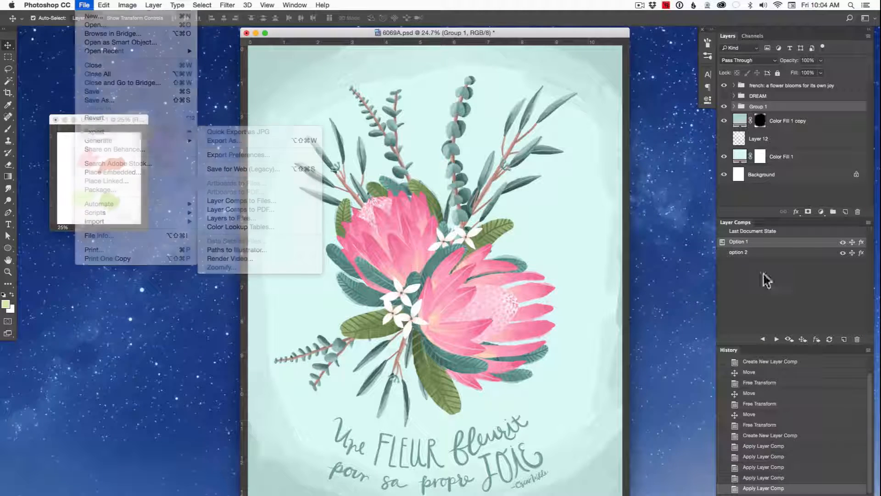
Step: Alternate between the two layer comps again, finishing with option 2 applied
click(722, 253)
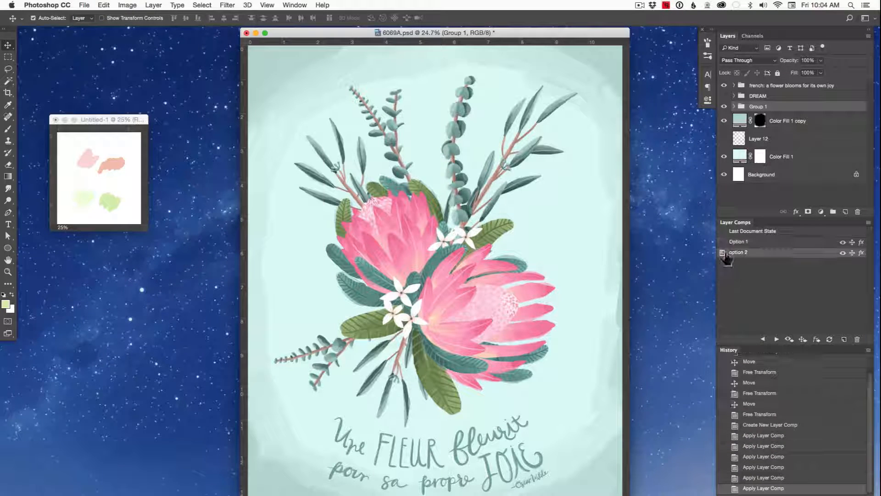
click(722, 242)
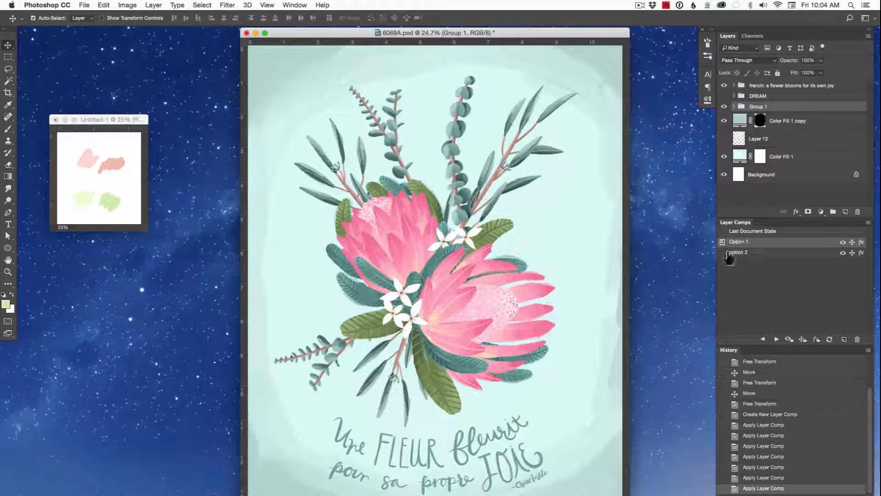
click(722, 253)
click(722, 243)
click(722, 252)
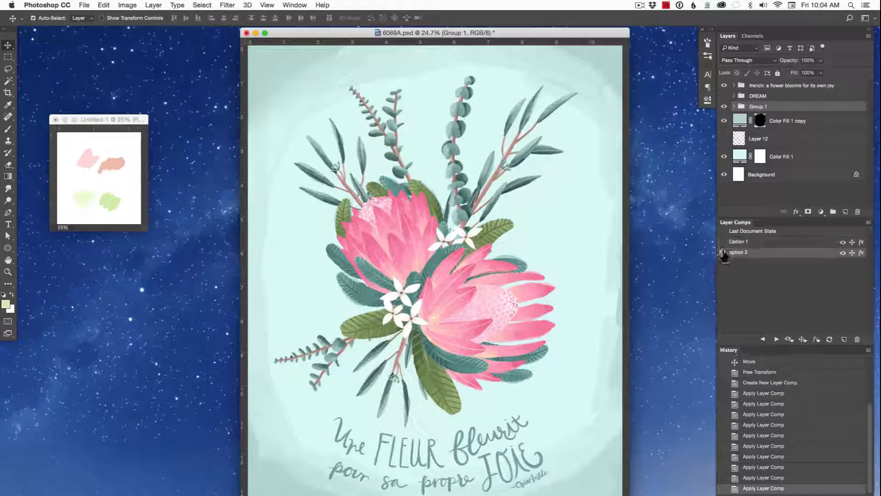
Step: Switch the artwork back and forth between the two layer comps, finishing with Option 1 applied
click(722, 242)
click(722, 252)
click(722, 242)
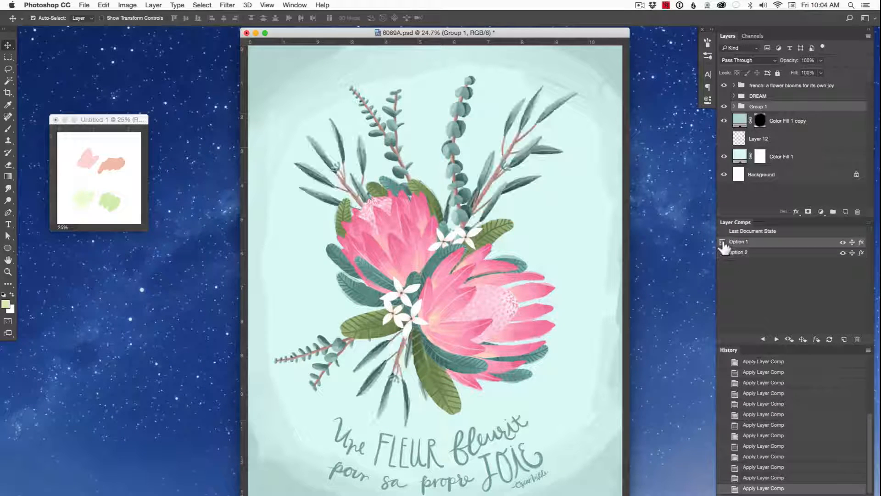
click(723, 252)
click(722, 242)
Step: Clear the history states of the floral illustration and shift its document window slightly sideways
click(868, 350)
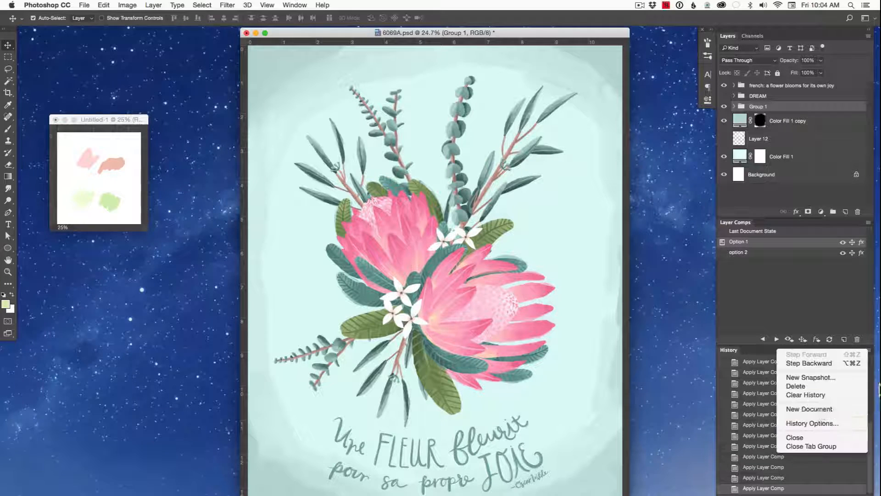
click(812, 395)
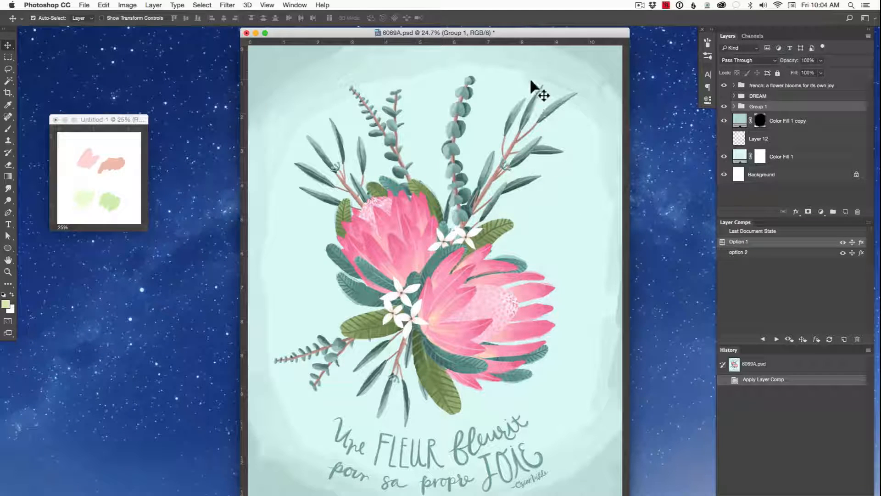
drag(514, 33, 509, 33)
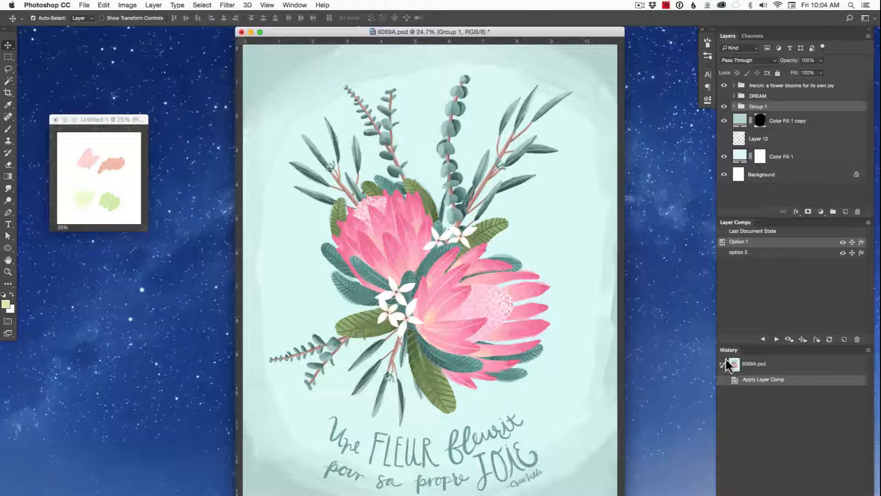
Step: Save the current bouquet arrangement as a full-document history snapshot named option 1
click(868, 350)
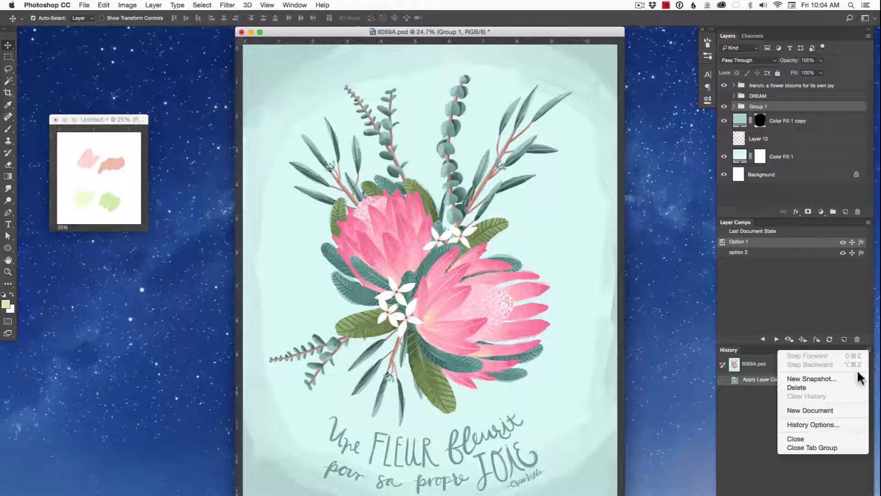
click(834, 386)
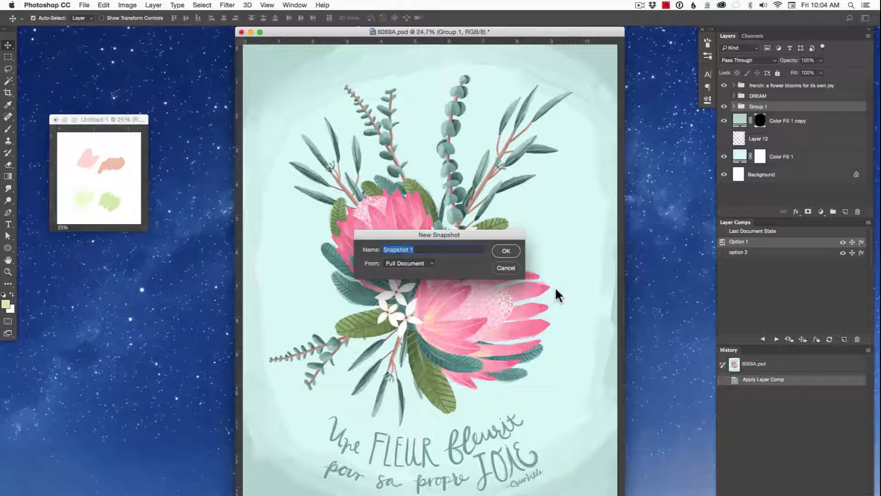
text(option)
key(Return)
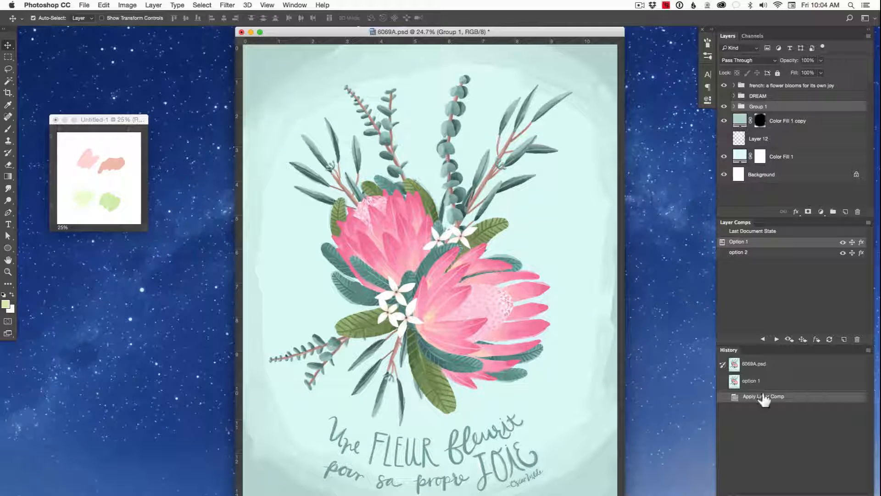
Step: Apply the option 2 layer comp and save that arrangement as a full-document history snapshot named option 2
click(721, 252)
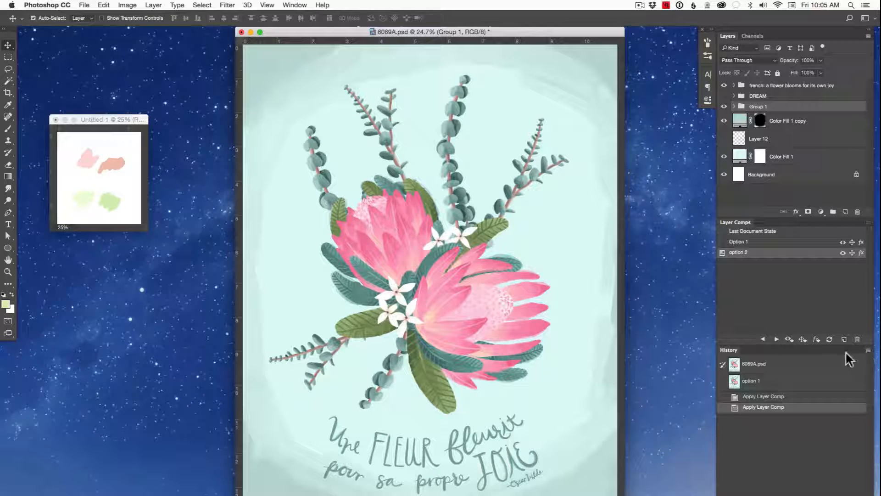
click(867, 351)
click(823, 375)
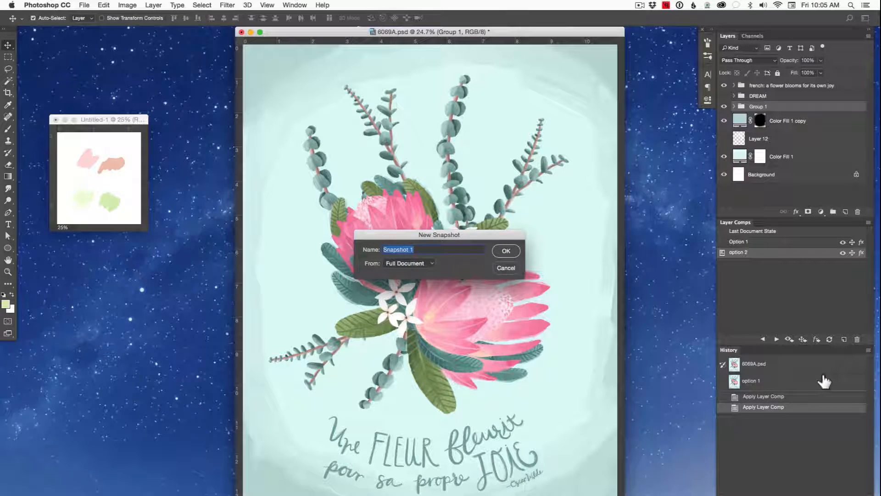
text(option 2)
key(Return)
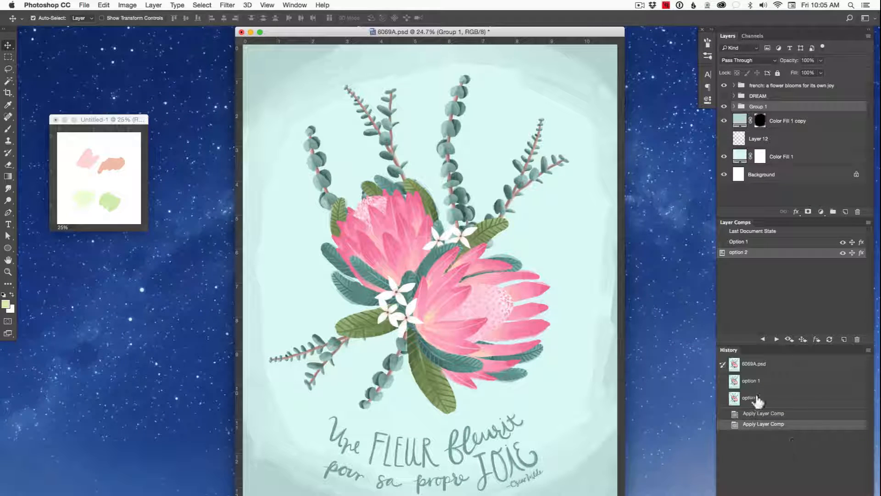
Step: Compare the option 1 and option 2 history snapshots on the artwork, finishing with option 2
click(757, 398)
click(765, 380)
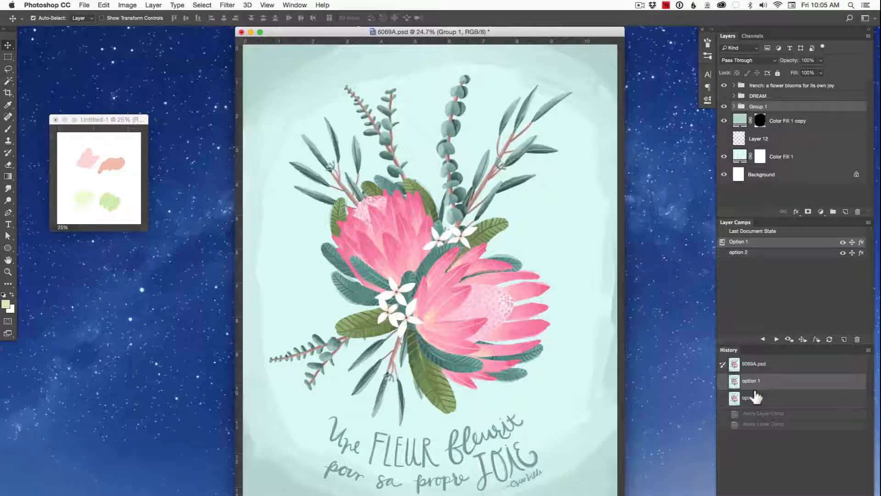
click(759, 401)
click(771, 383)
click(758, 398)
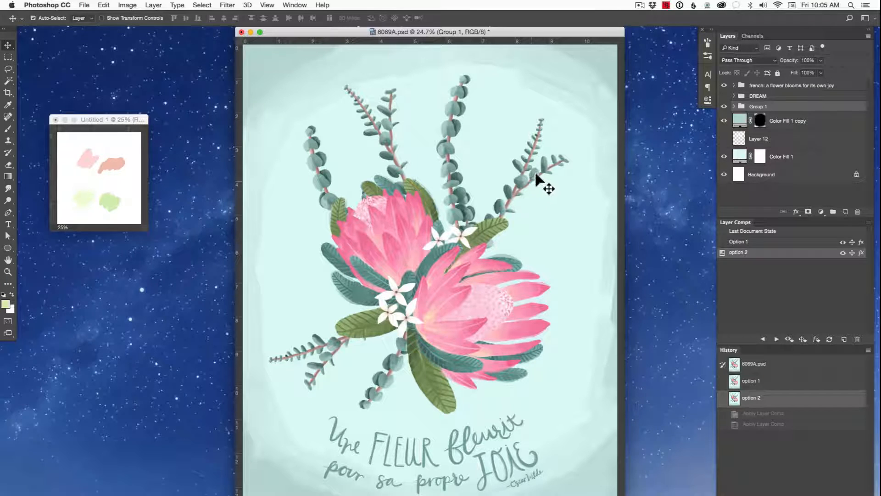
Step: Nudge the bouquet's upper-right eucalyptus branch outward and slightly down, and restore its position by reapplying the option 2 layer comp
click(541, 185)
drag(541, 185, 550, 192)
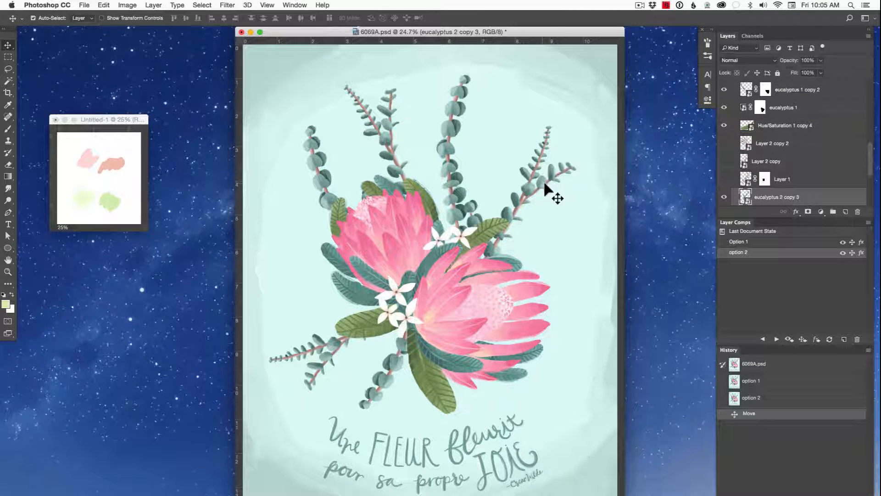
click(722, 253)
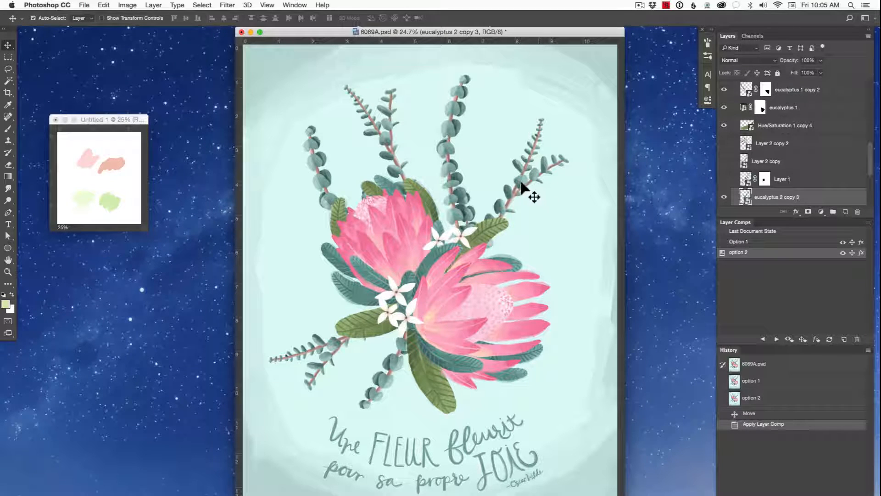
Step: Move the bouquet's upper-right eucalyptus branch slightly down and outward, and update the option 2 layer comp with its new position
drag(523, 191, 537, 200)
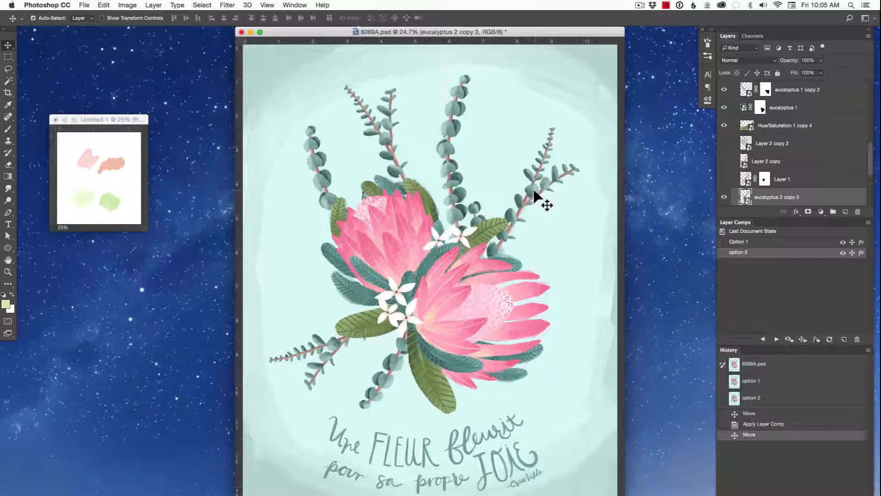
click(802, 339)
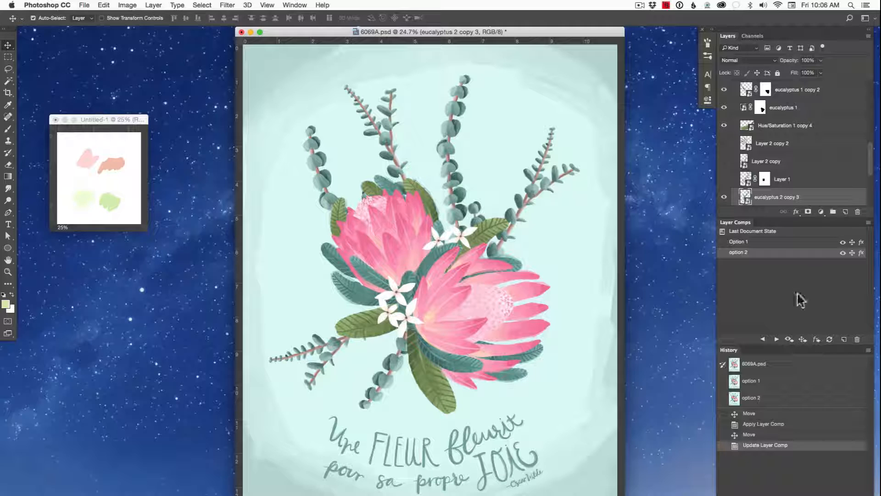
click(722, 252)
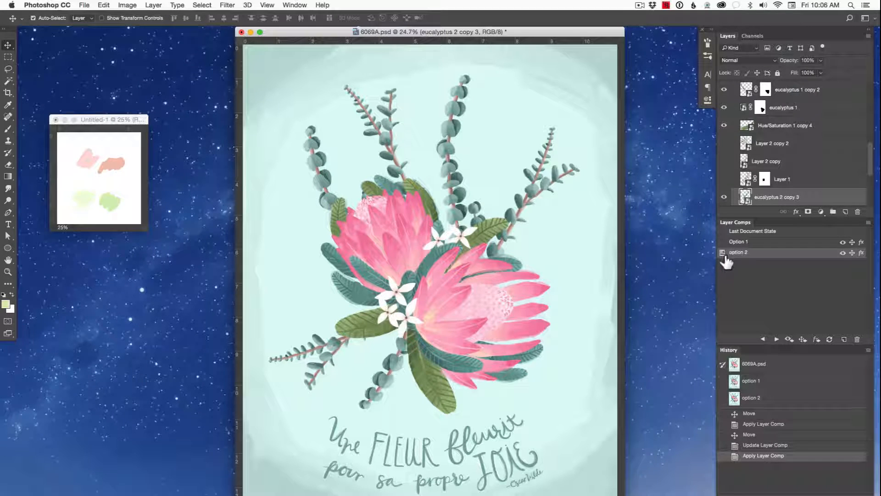
Step: Compare the Option 1 layer comp with the updated option 2 comp, finishing with option 2 applied
click(736, 242)
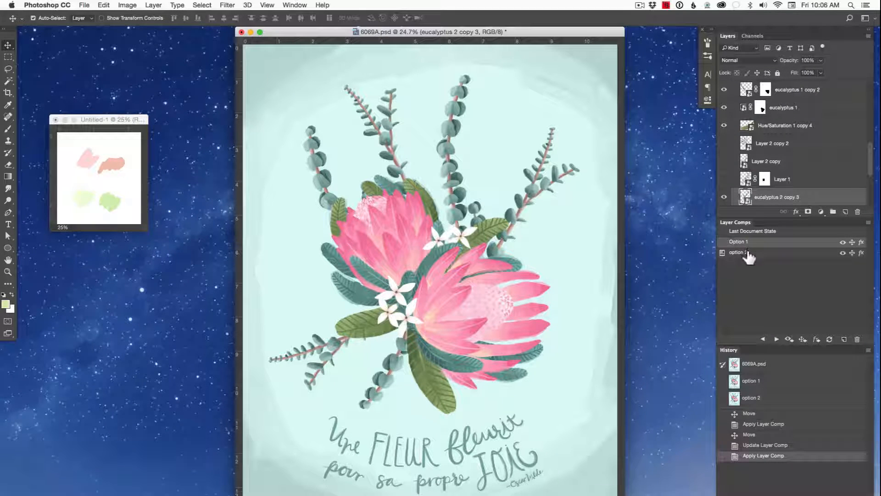
click(723, 242)
click(723, 252)
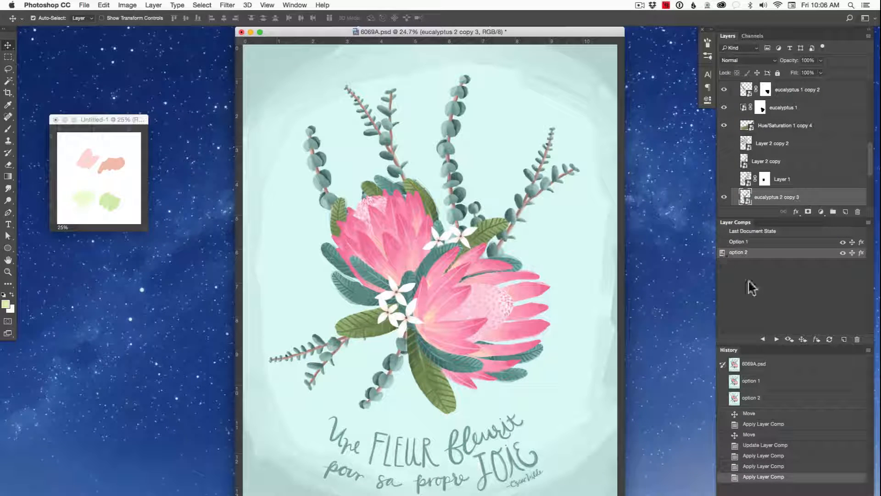